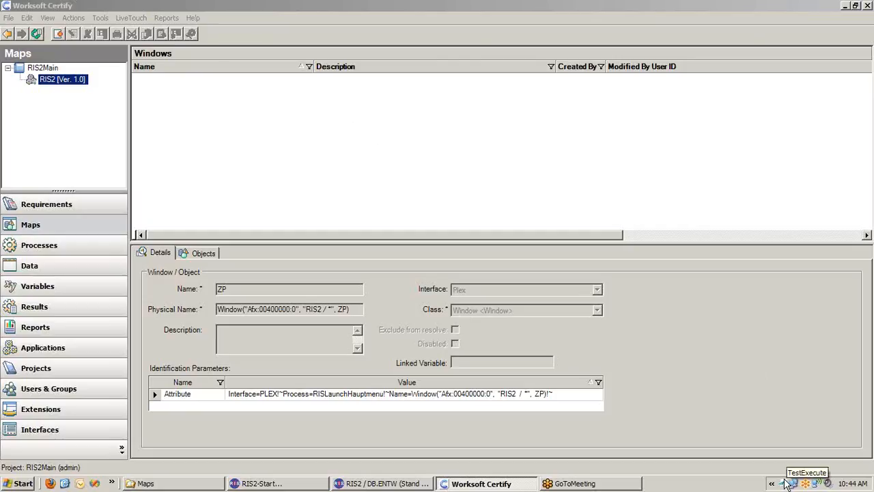
- Exit TestExecute and return to the maps in Worksoft Certify
right_click(785, 483)
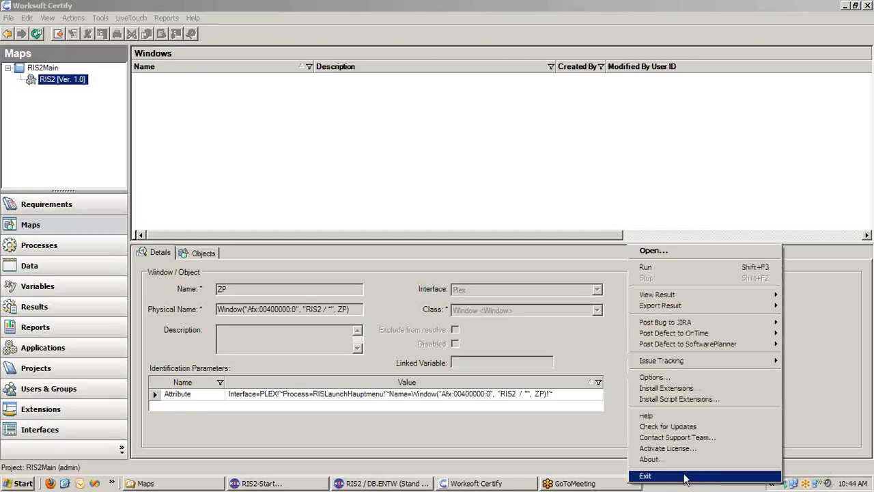
click(683, 478)
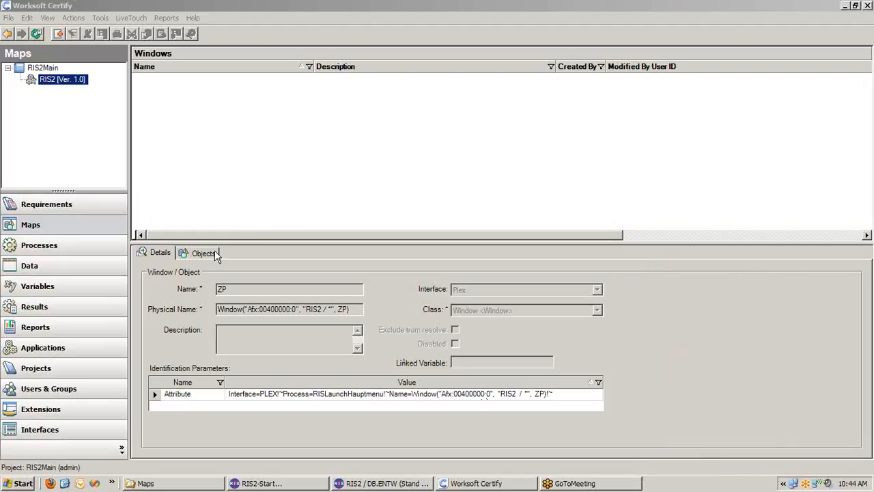
click(30, 228)
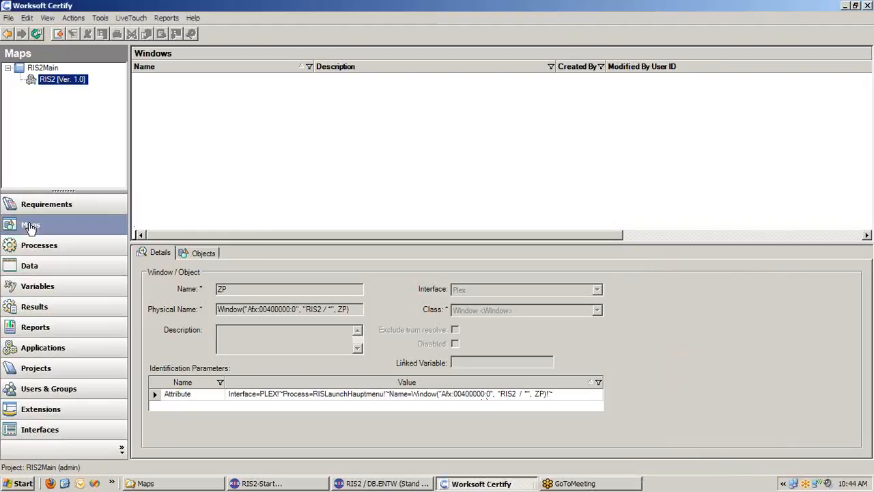
- Import ZP.map from C:\RIS2\Maps into the RIS2 application version, using the Plex interface
right_click(56, 84)
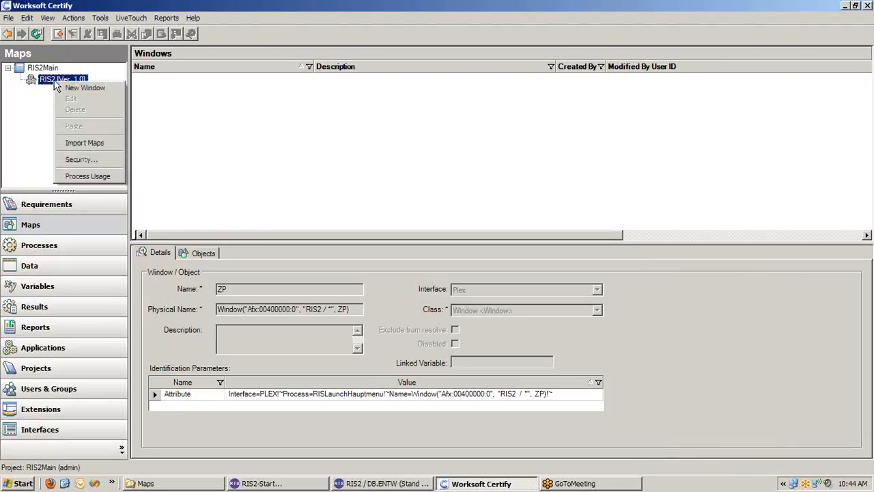
click(100, 143)
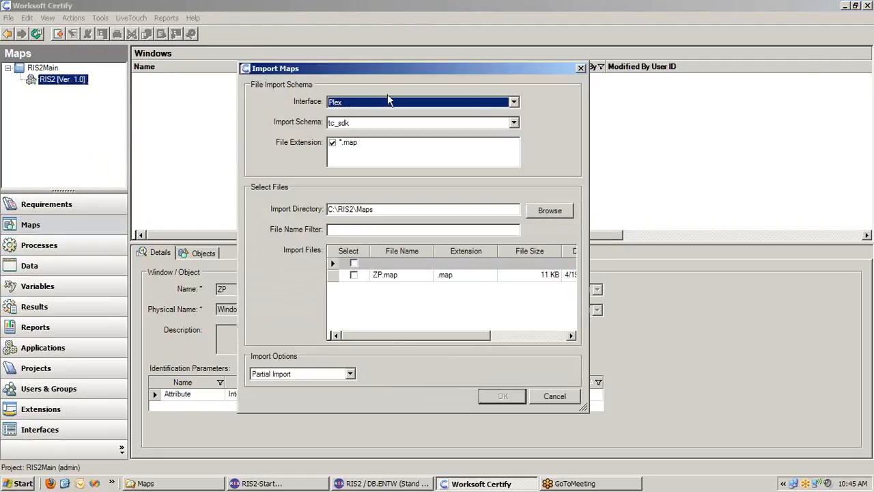
click(344, 104)
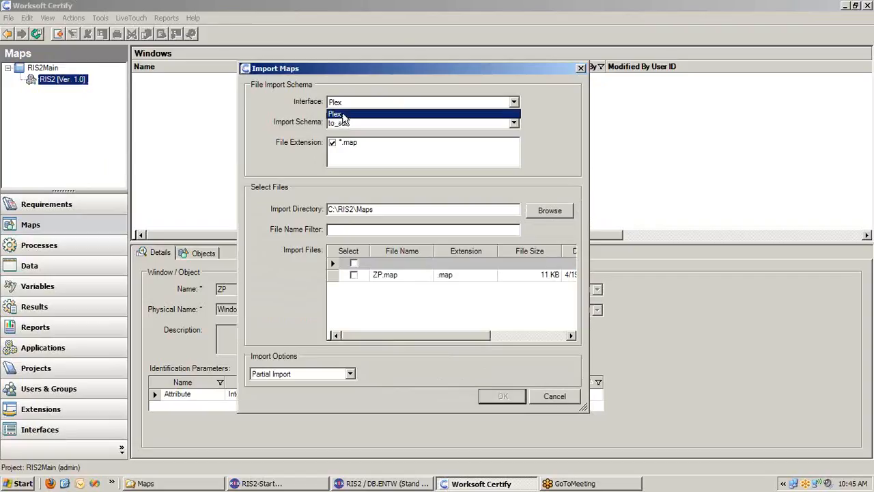
click(344, 114)
drag(392, 212, 329, 201)
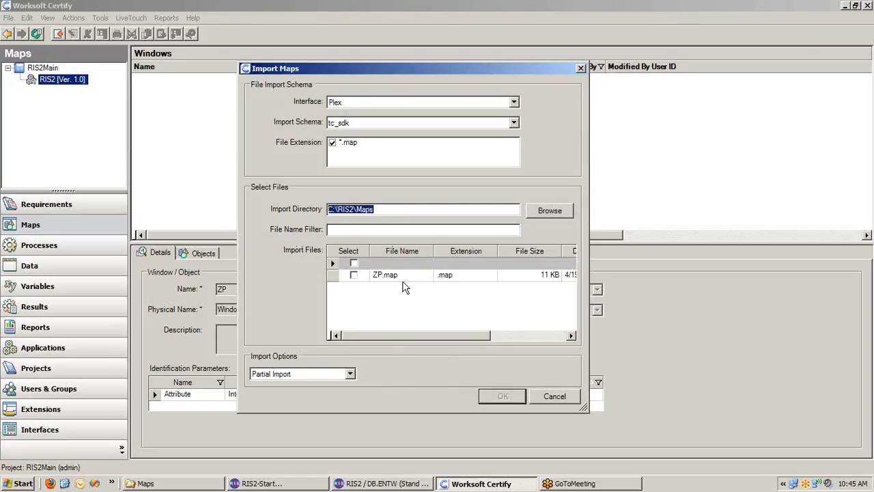
click(354, 275)
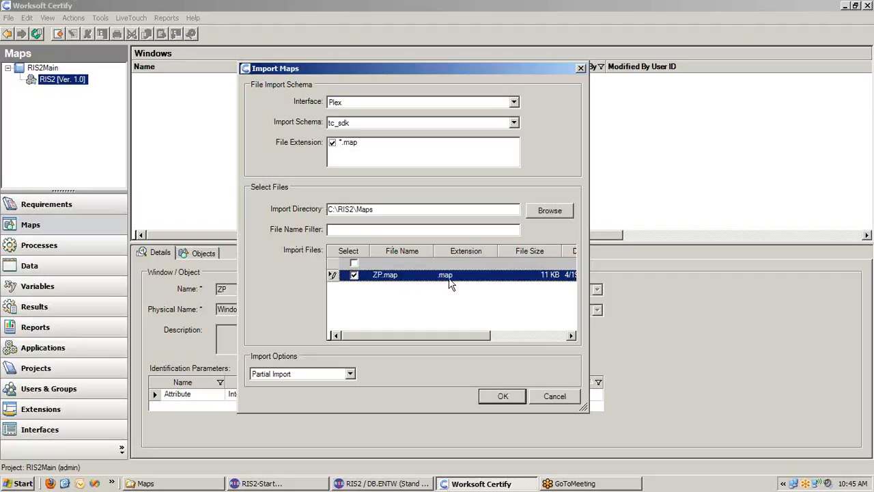
click(502, 399)
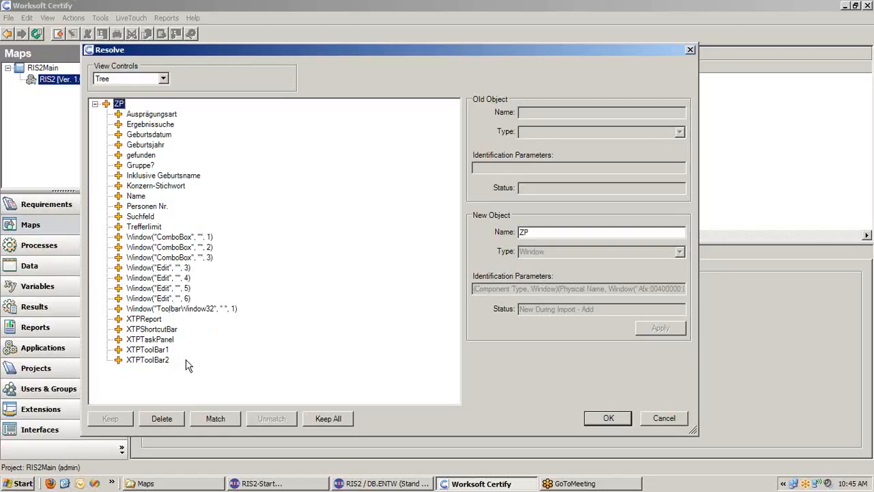
- Examine the imported ZP objects' names and types, including the toolbars, Name, Suchfeld, Personen Nr., combo boxes and edit fields
click(155, 351)
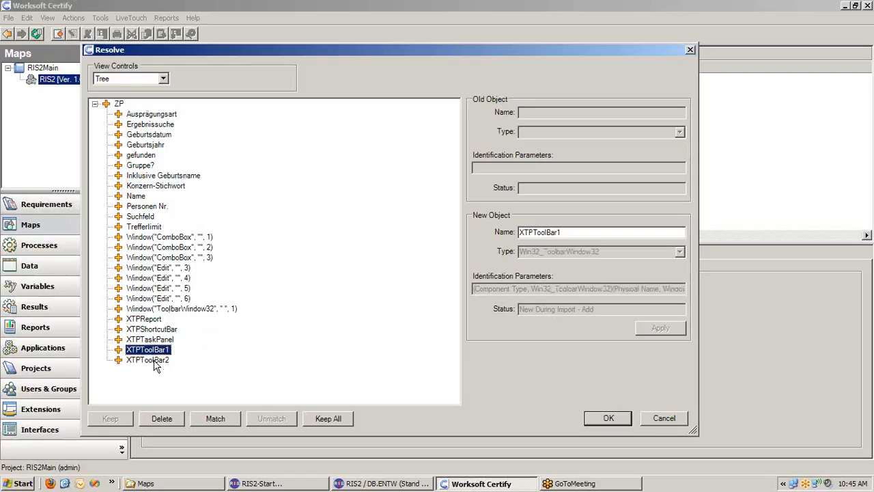
click(154, 360)
click(130, 198)
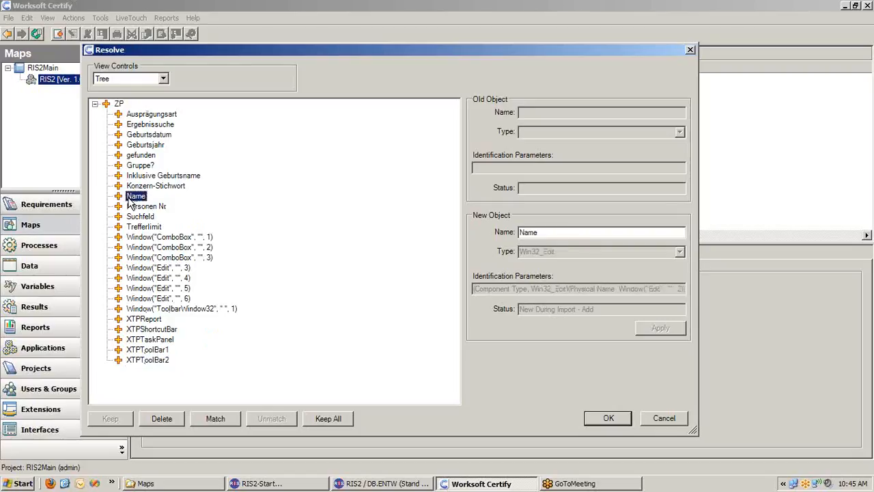
click(141, 217)
click(145, 237)
click(147, 267)
click(148, 257)
click(147, 237)
click(149, 258)
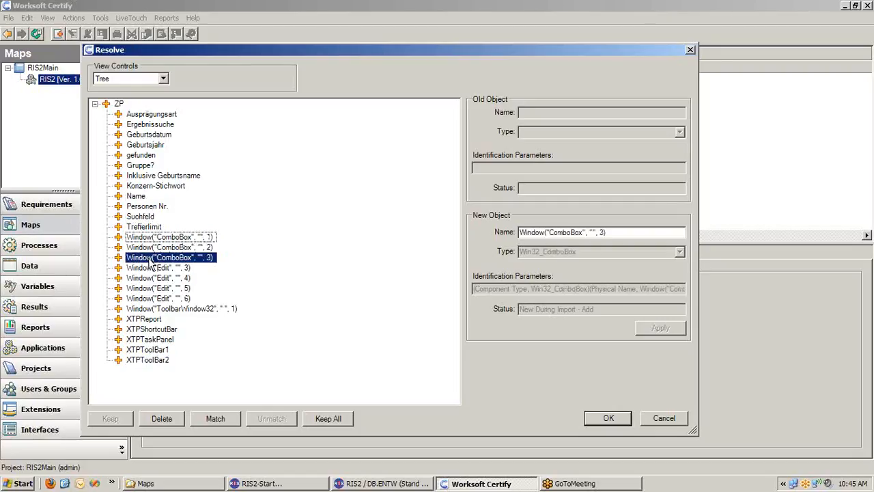
click(190, 248)
click(193, 259)
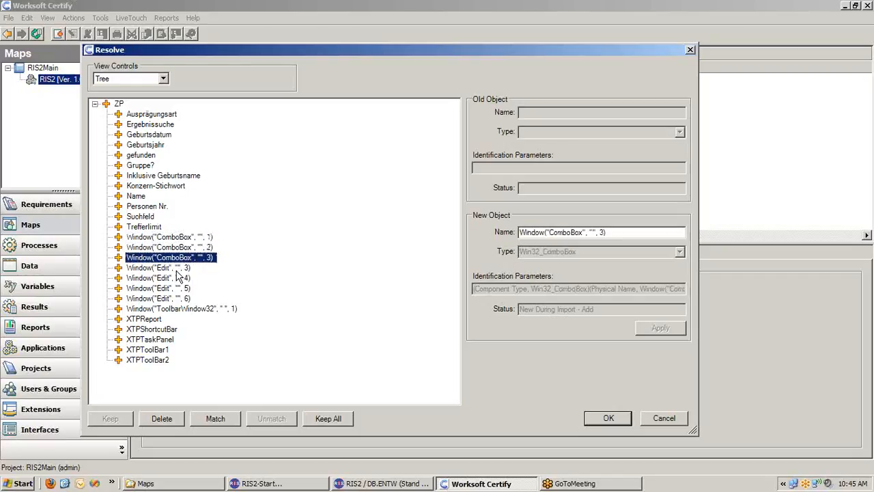
click(177, 269)
click(183, 279)
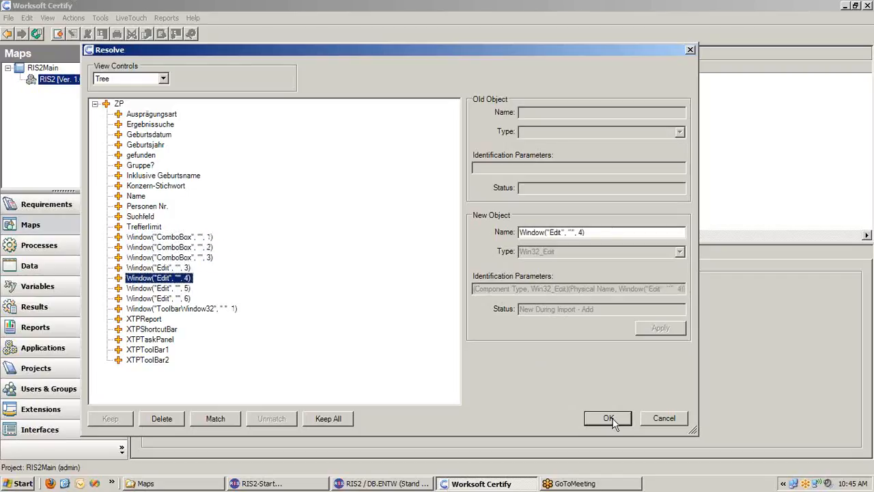
click(164, 205)
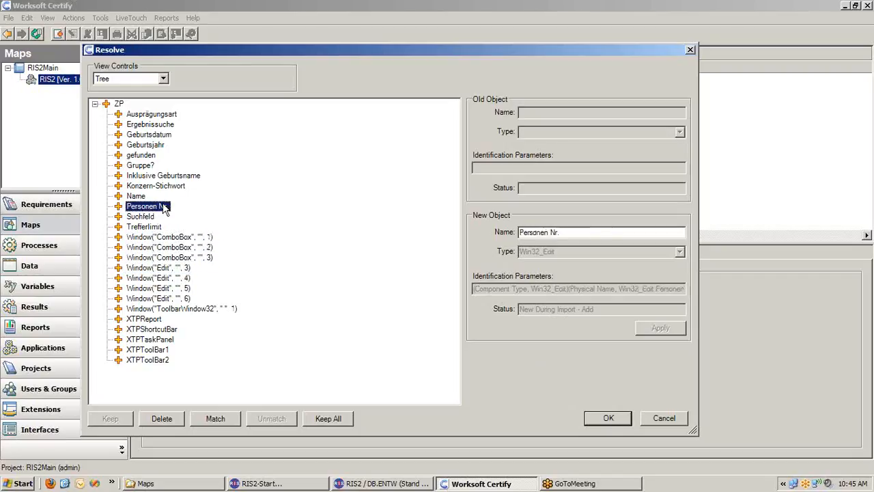
- Accept the resolved objects for import and display the objects of the ZP window map
click(608, 424)
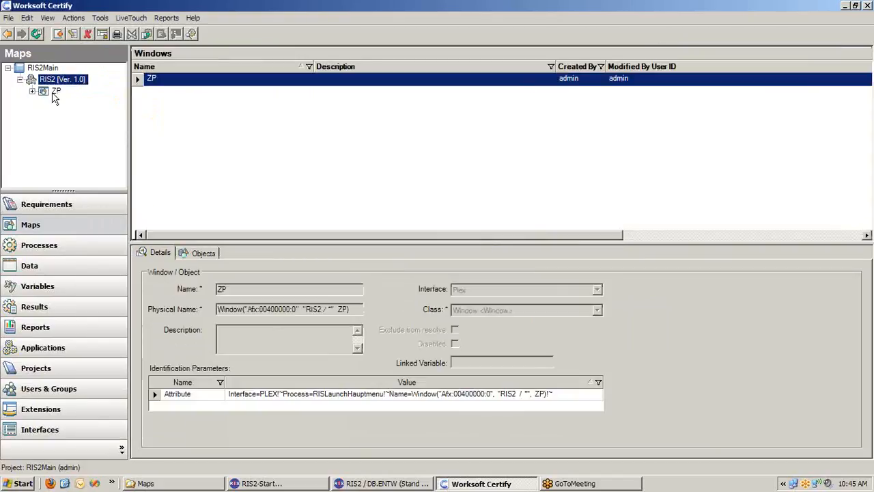
click(55, 92)
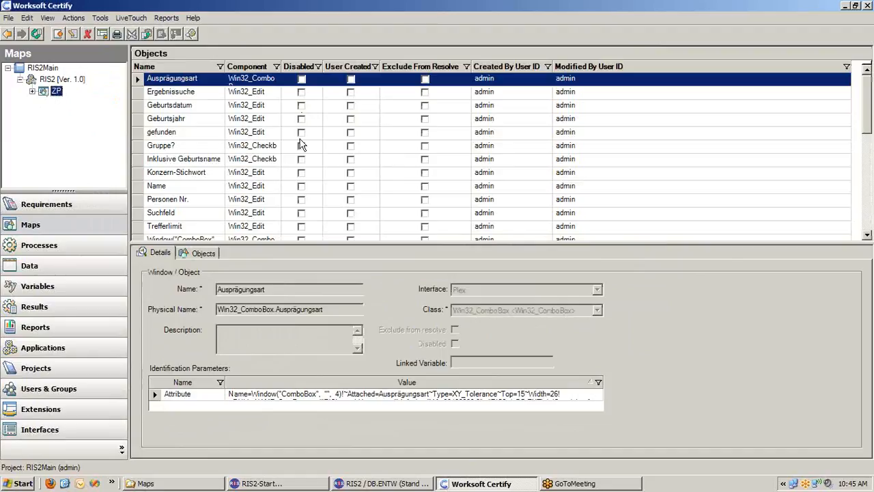
- Create a new process in RIS2Main named "Person Search Test"
click(60, 251)
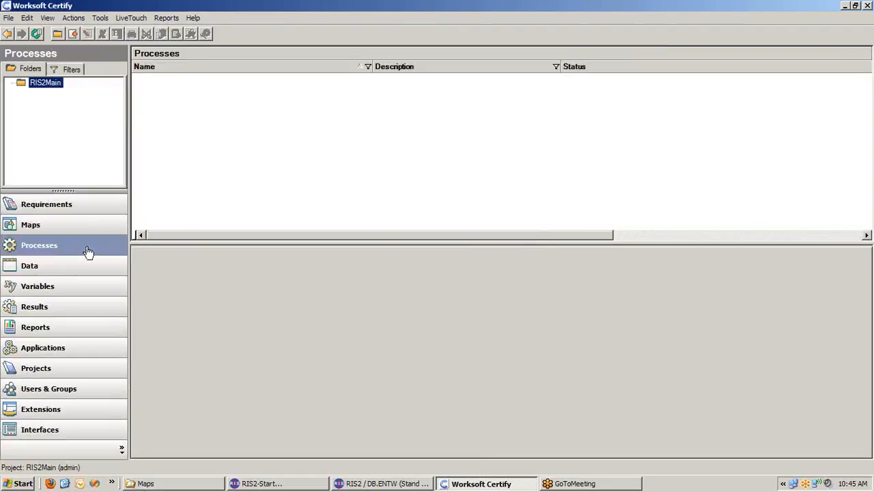
right_click(185, 119)
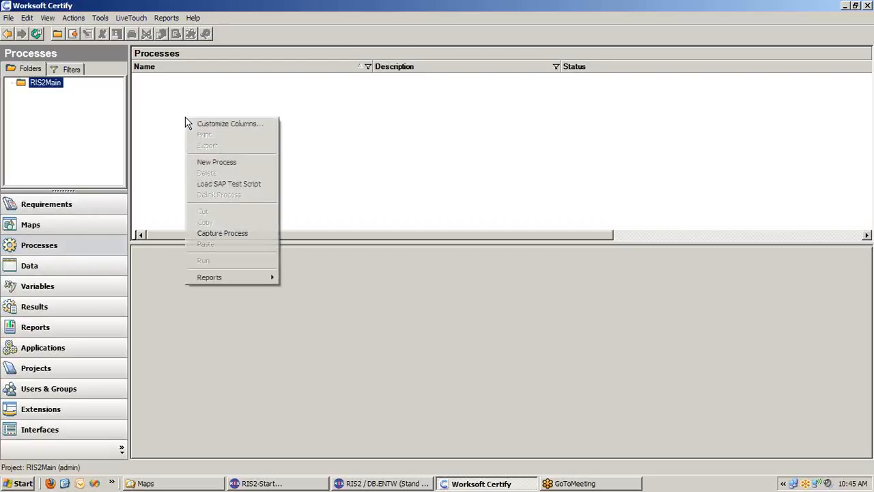
click(225, 163)
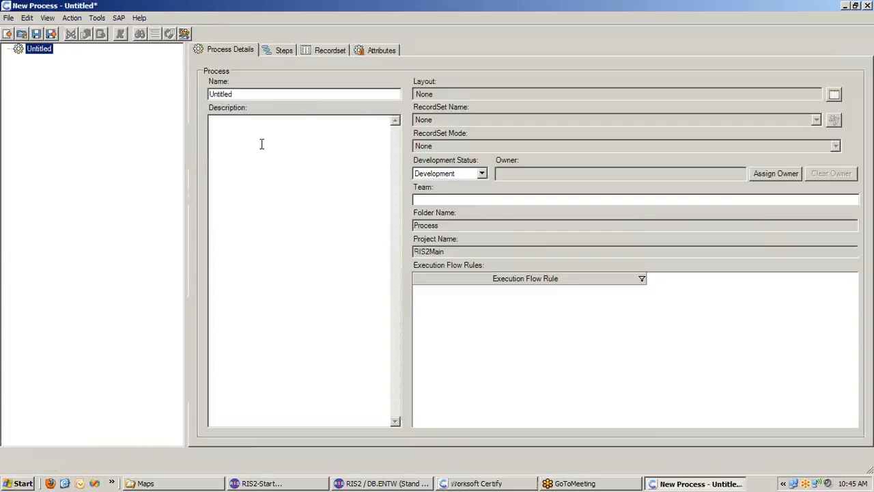
drag(257, 91, 207, 93)
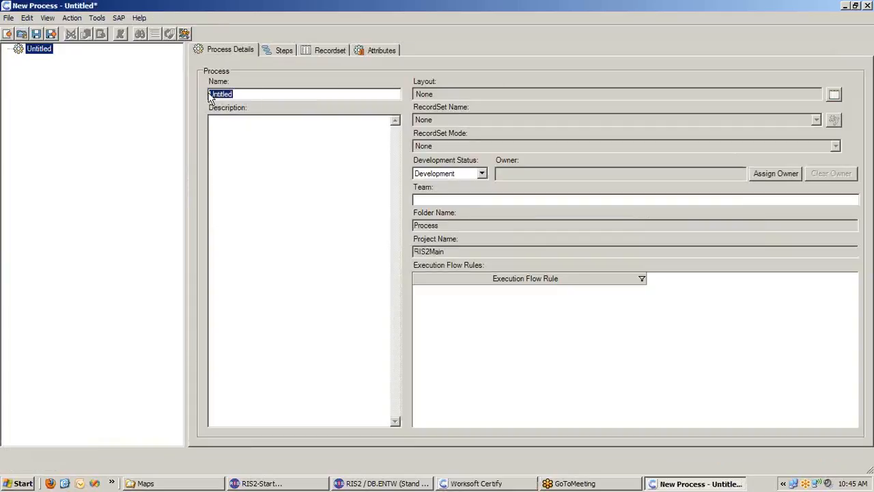
text(Pers)
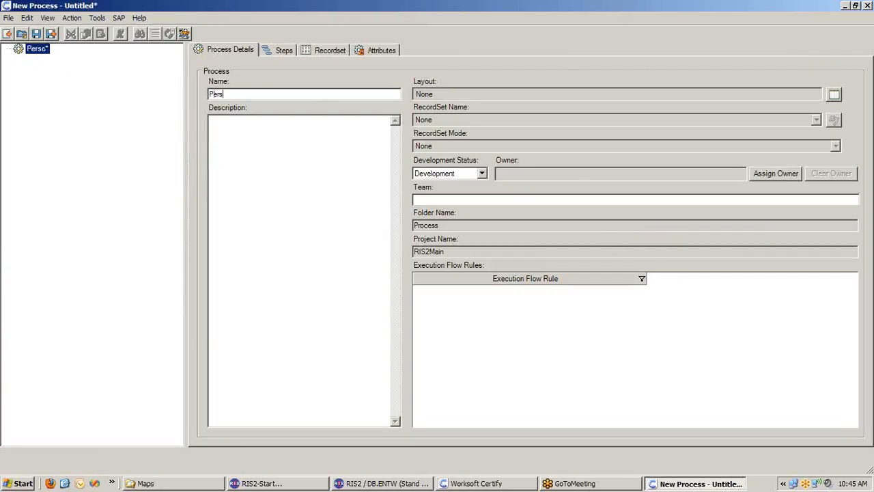
text(on Search Test)
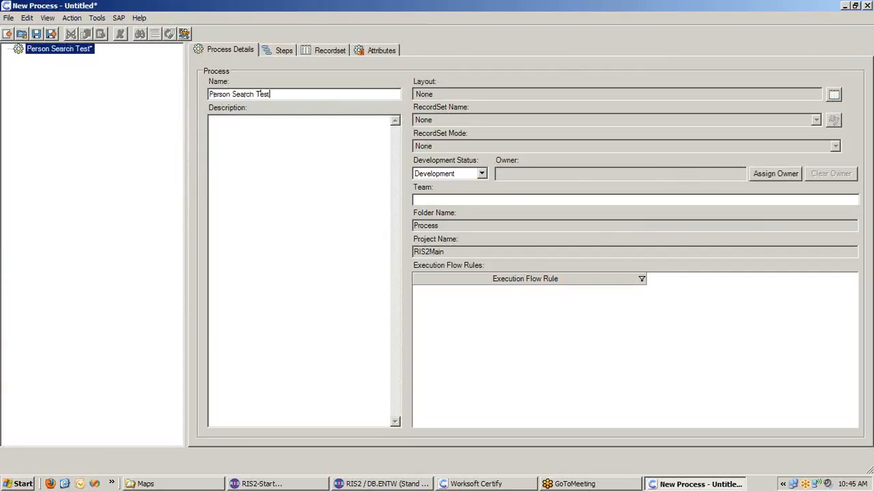
- Add a first step to the process with application version RIS2 1.0 and window ZP
click(281, 50)
right_click(288, 119)
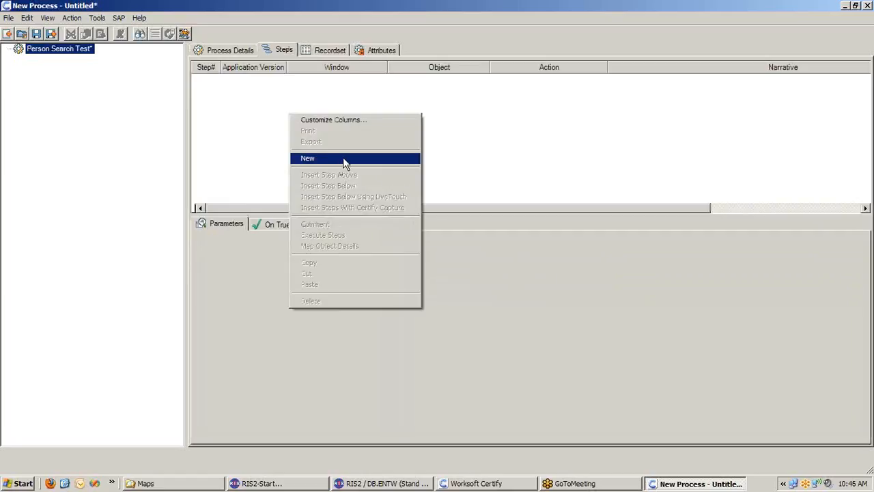
click(360, 159)
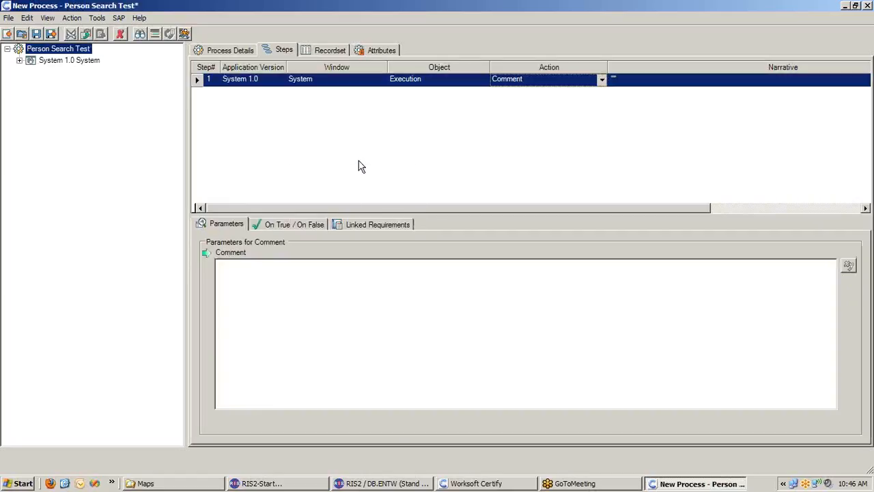
mouse_move(281, 81)
click(281, 81)
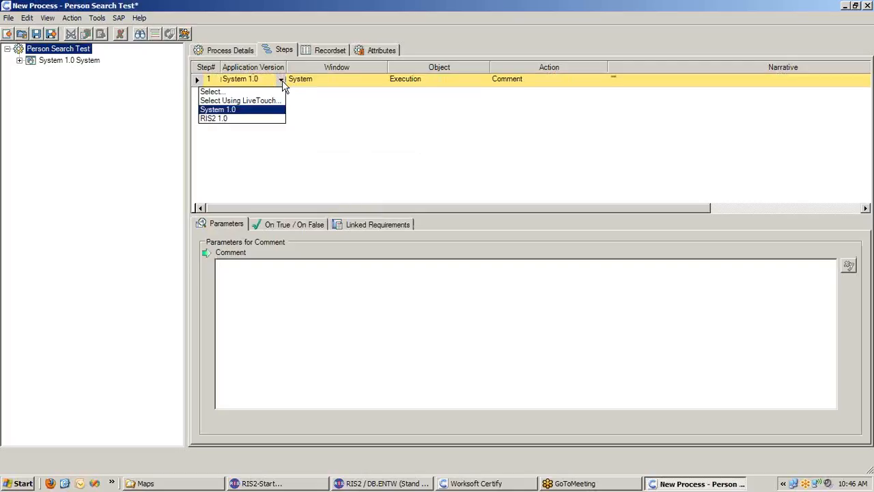
click(225, 120)
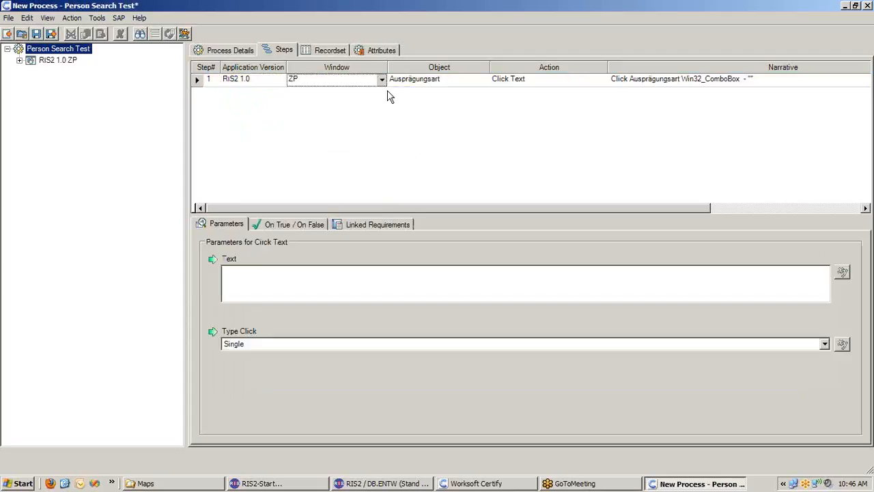
click(382, 79)
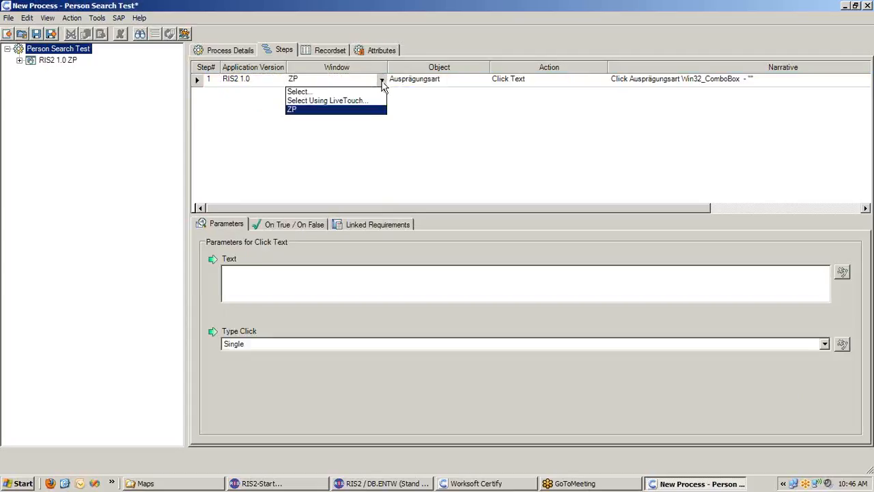
click(311, 111)
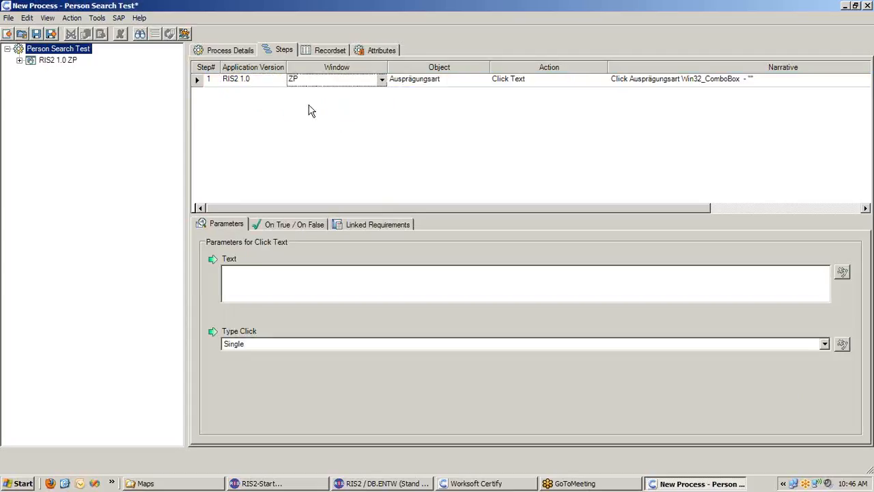
- Set the process step's object to Name and its action to INPUT VALUE
click(484, 80)
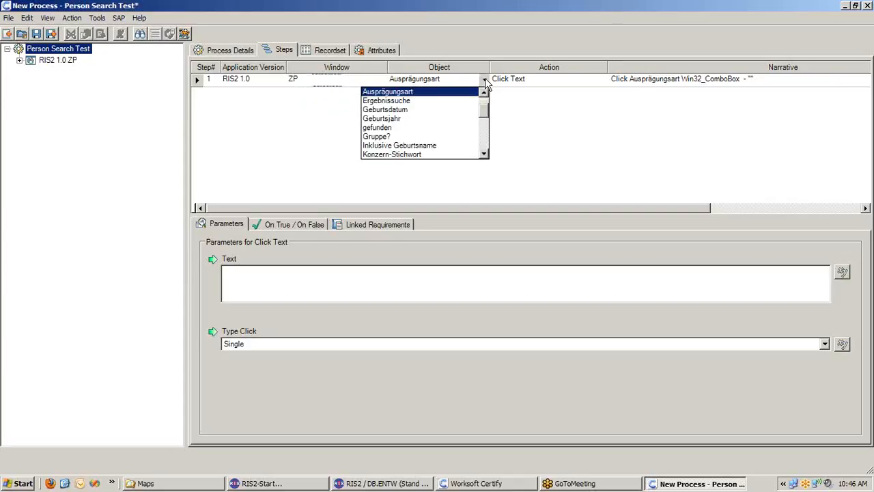
click(487, 121)
mouse_move(487, 121)
mouse_down()
mouse_move(488, 160)
mouse_move(485, 114)
mouse_up()
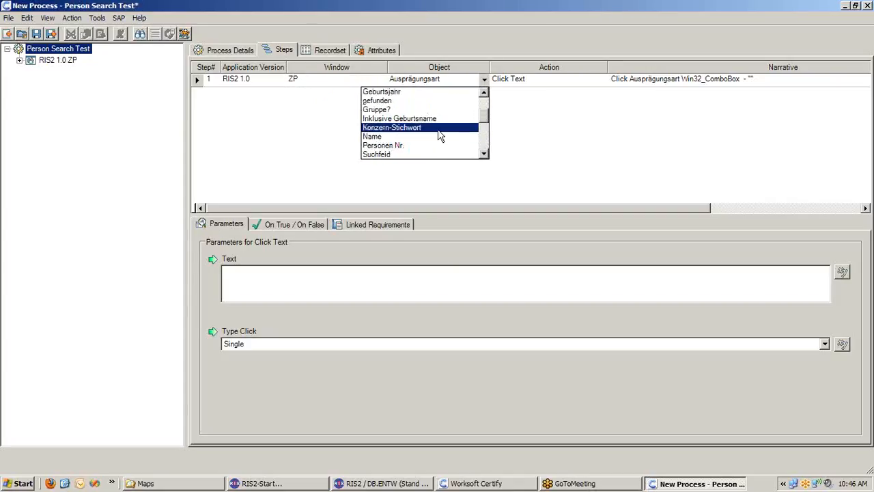
click(374, 138)
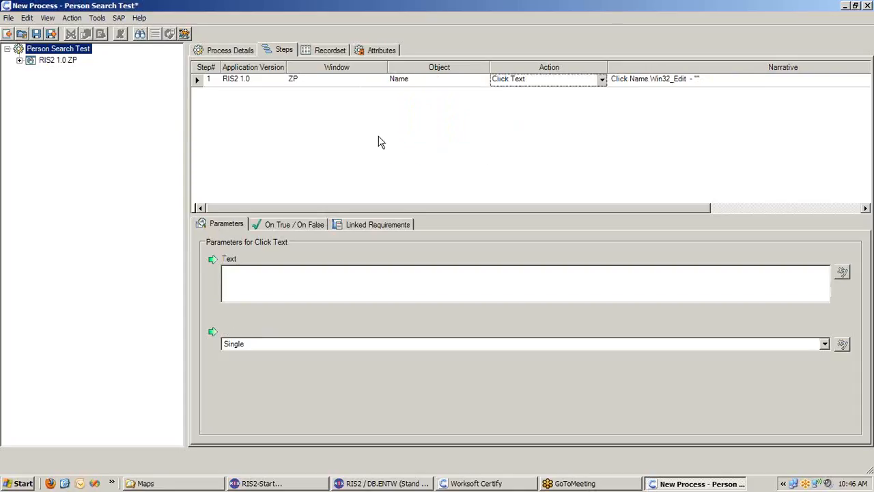
click(602, 79)
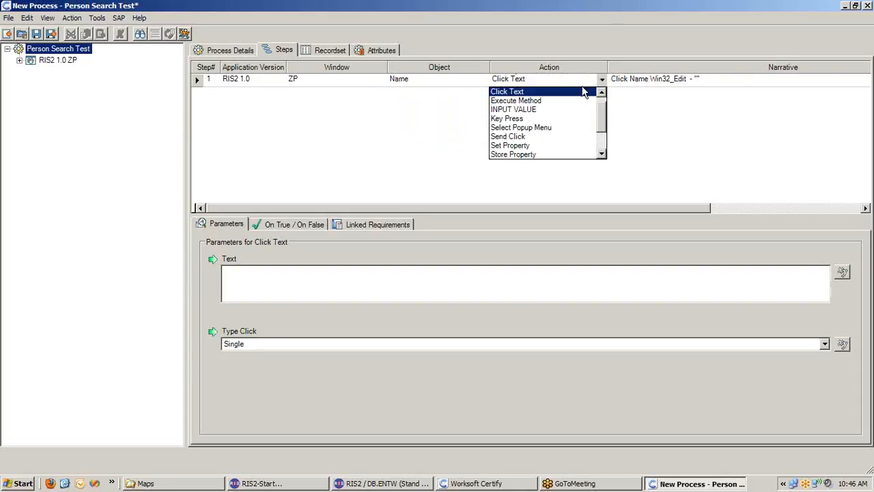
click(519, 111)
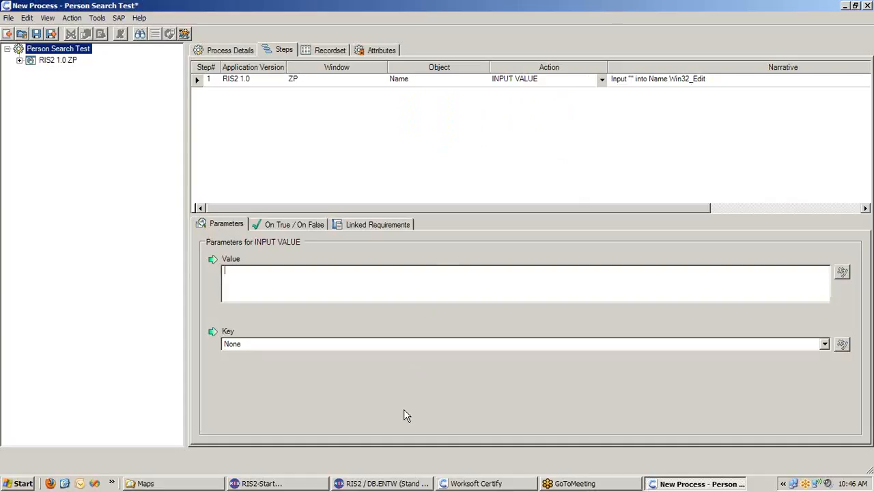
- Enter the surname to search for as the value of the Name object's INPUT VALUE step
click(405, 487)
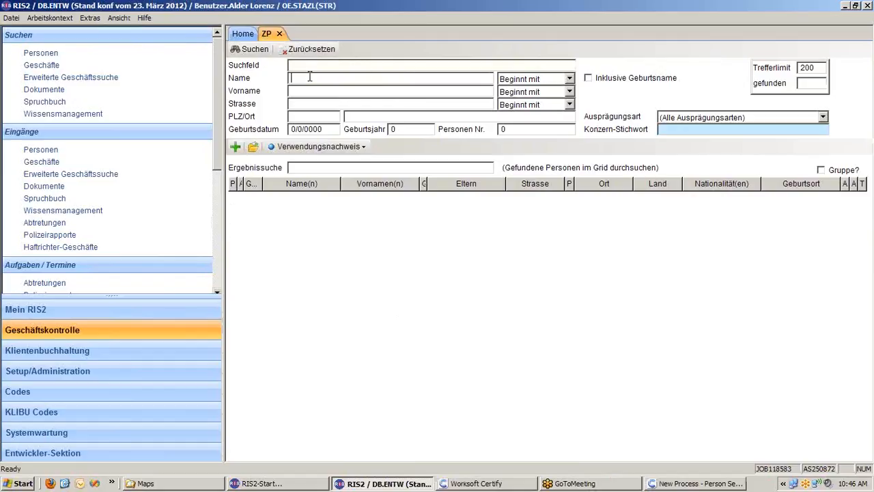
key(alt+Tab)
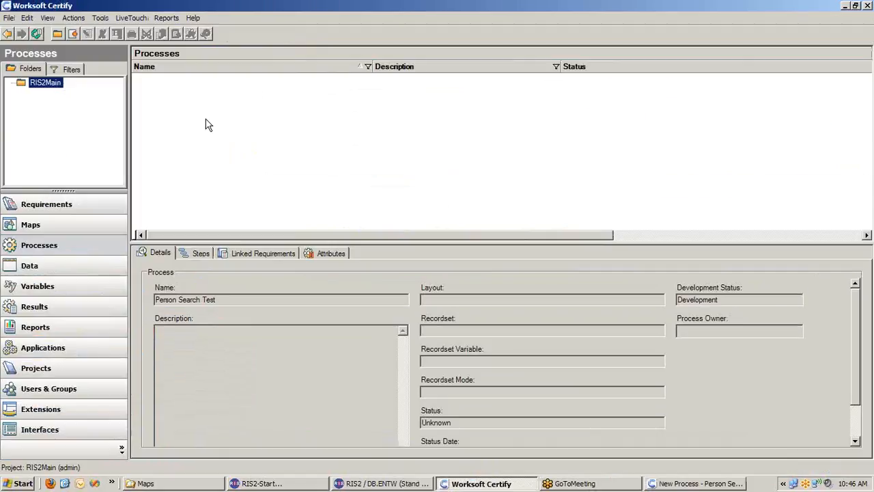
click(683, 487)
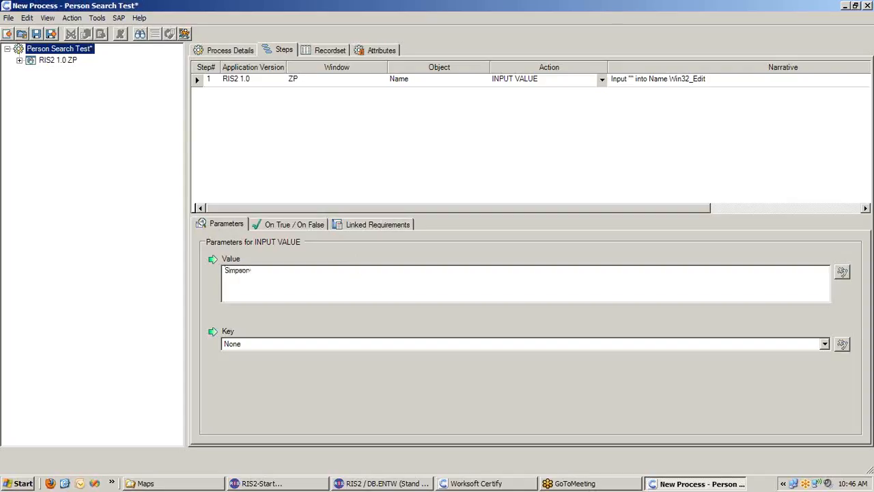
click(401, 152)
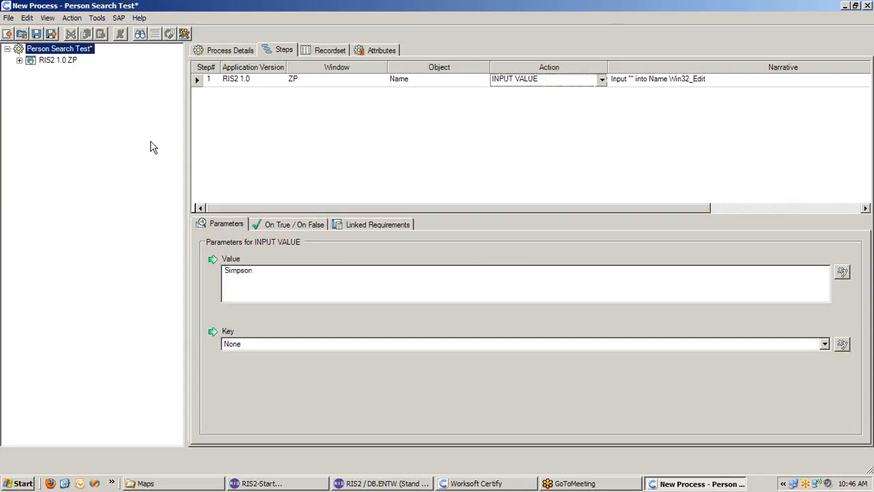
- Check the search form in RIS2's ZP window and add a second step to the Person Search Test process in Worksoft Certify
click(375, 485)
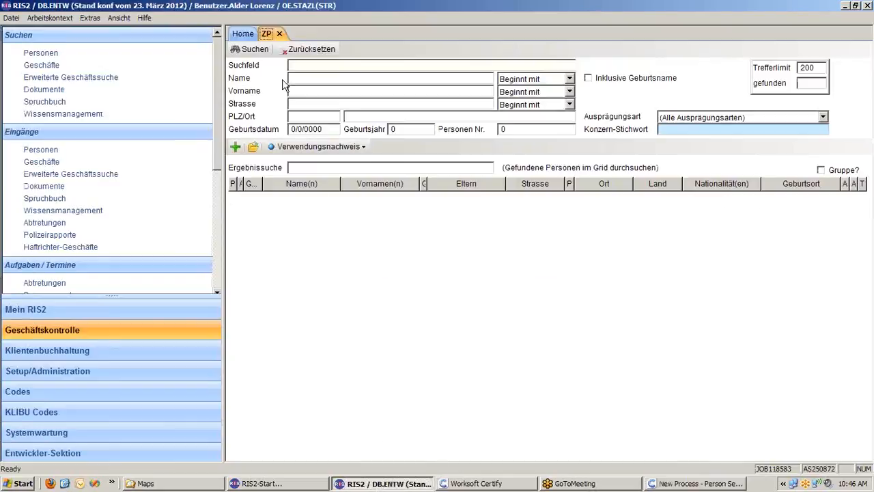
click(332, 79)
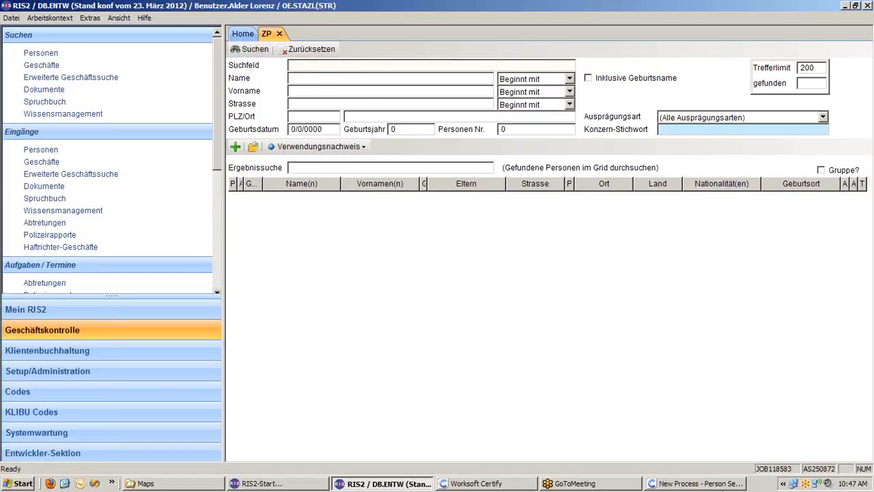
click(678, 483)
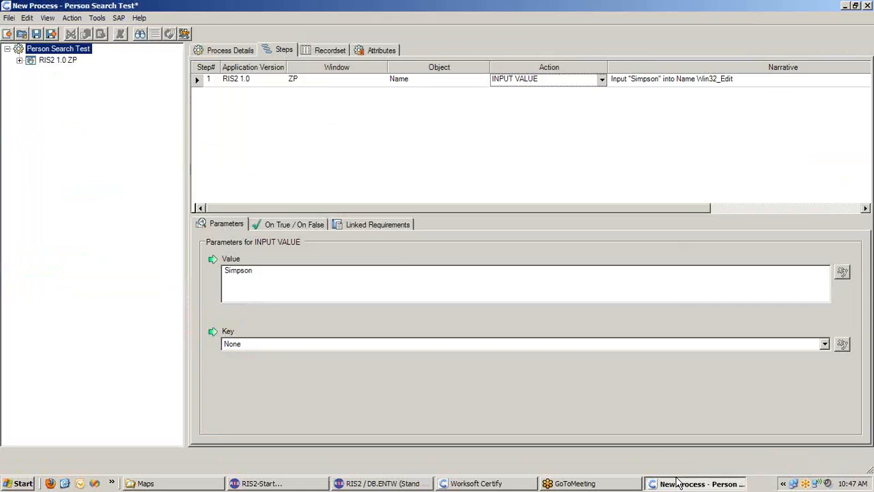
right_click(302, 116)
click(320, 158)
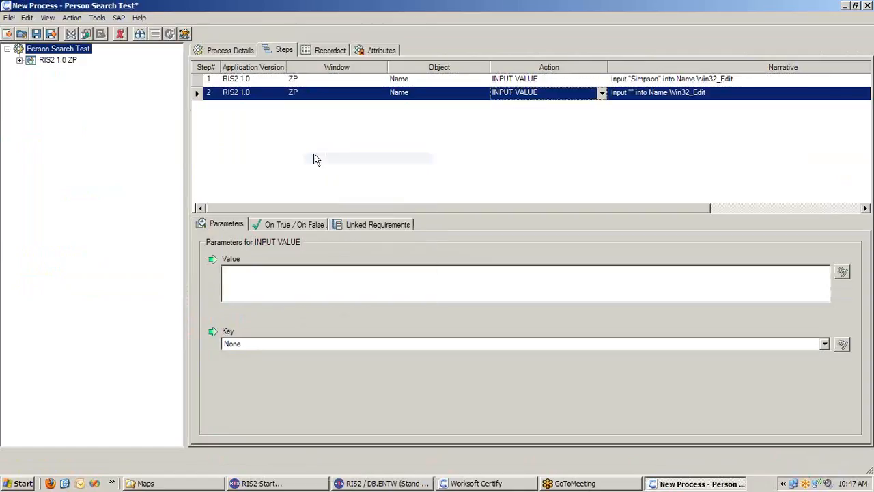
- Set the second process step's window to ZP, its object to XTPToolBar1 and its action to Click Text
click(382, 95)
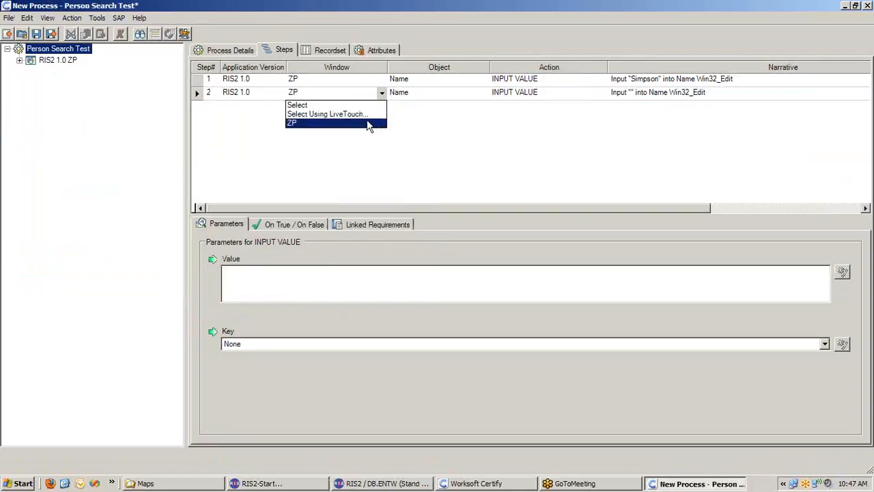
click(371, 122)
click(484, 92)
scroll(483, 143, down, 4)
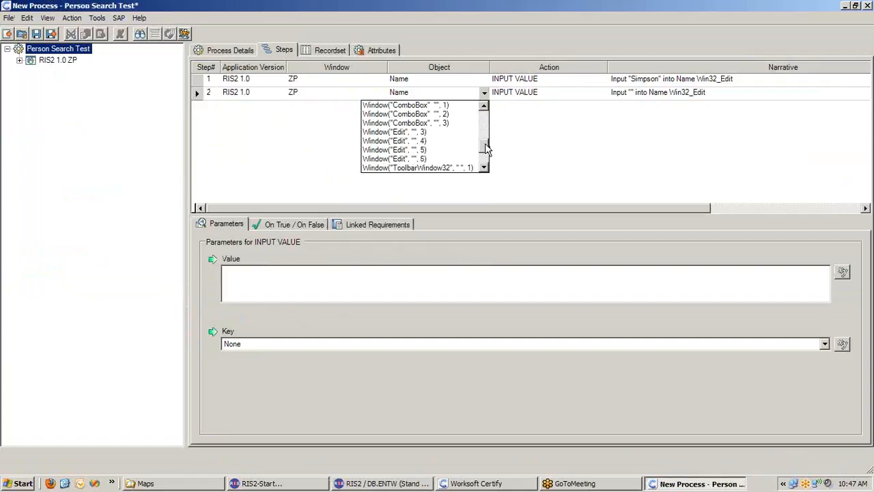
click(374, 159)
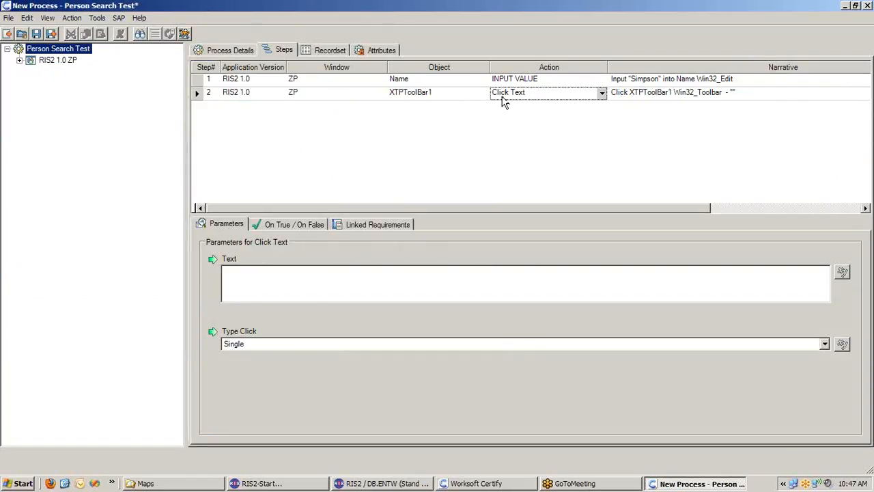
- Set the Click Text step's text to "Suchen" and save the process
click(534, 284)
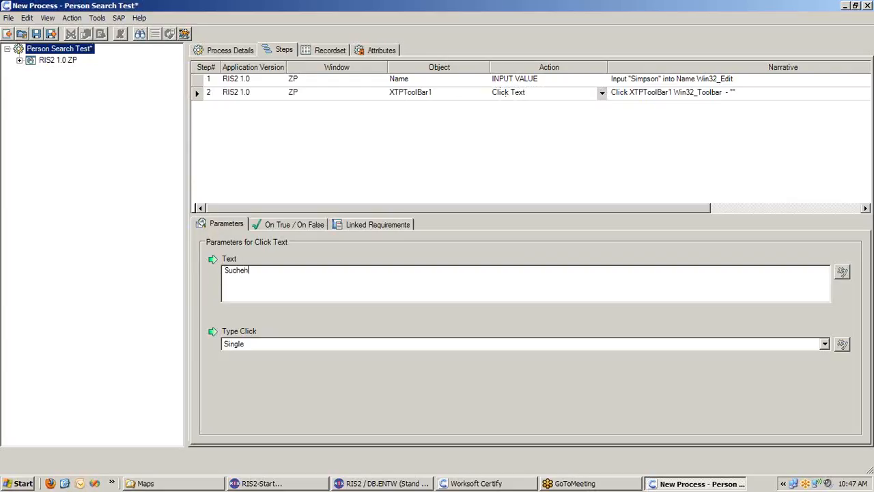
click(314, 178)
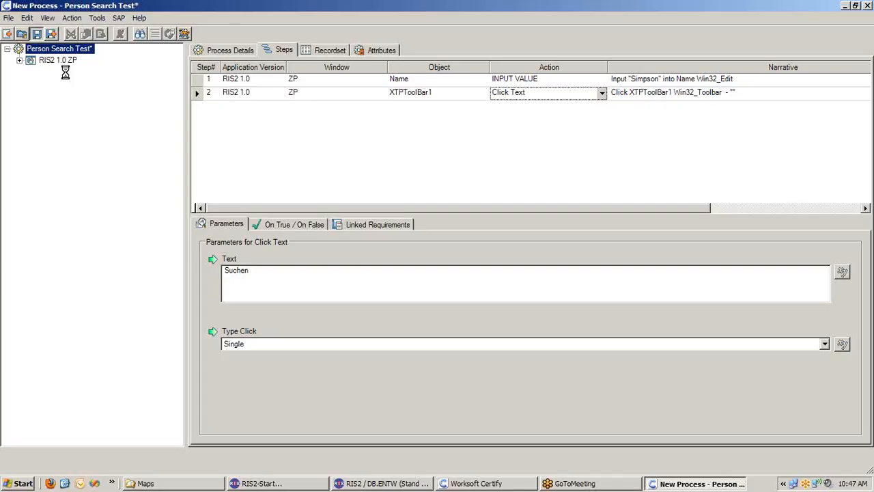
click(37, 34)
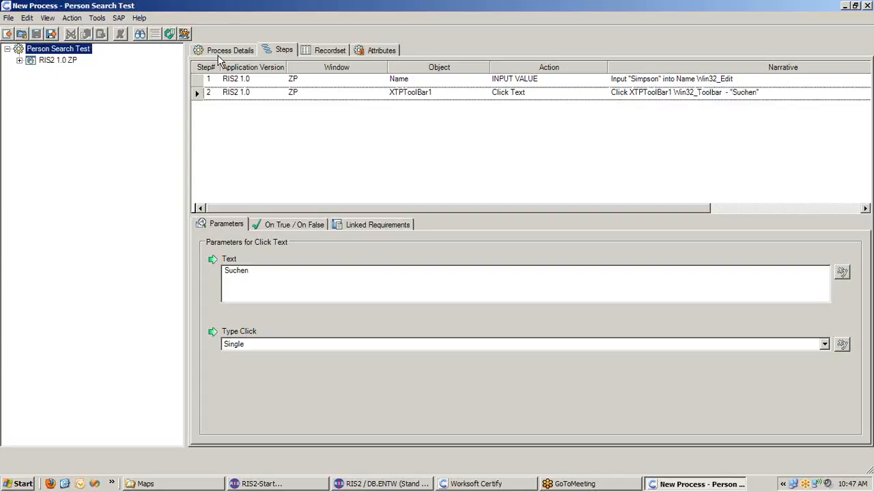
- Run the Person Search Test process in Managed mode with the default configuration through both steps, and close the TestComplete log
click(185, 33)
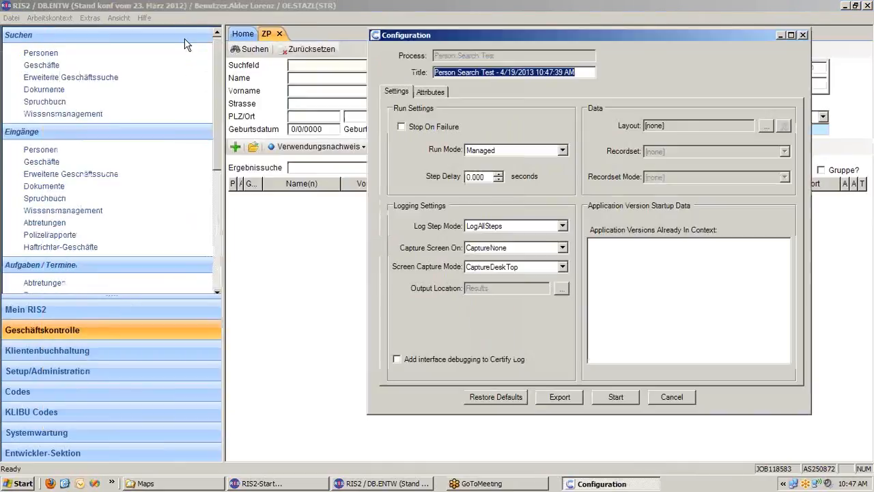
click(631, 395)
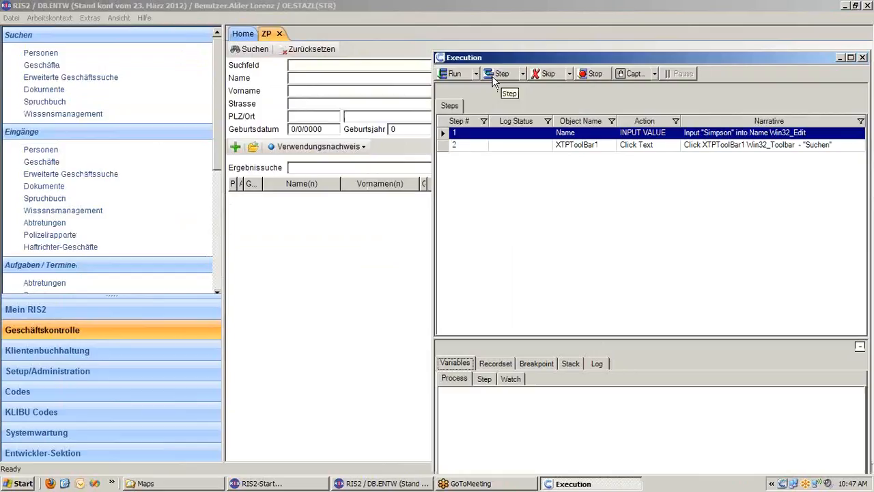
click(460, 75)
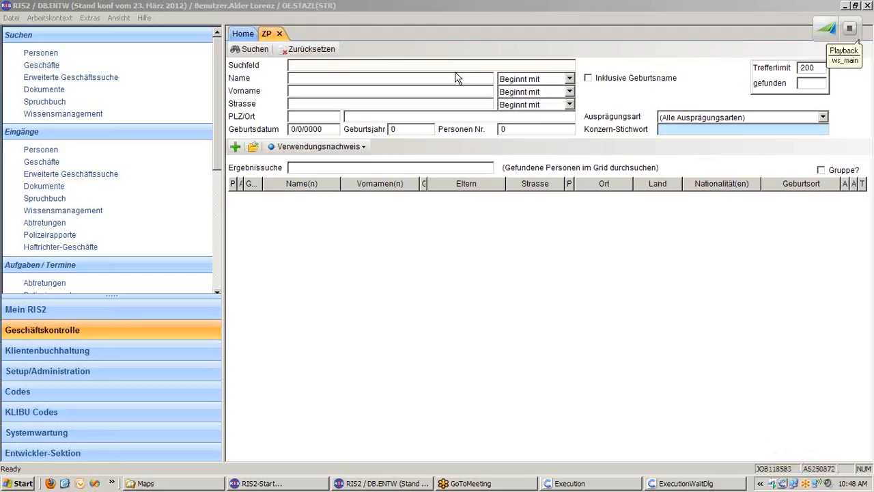
click(457, 78)
text(Simpson)
click(256, 49)
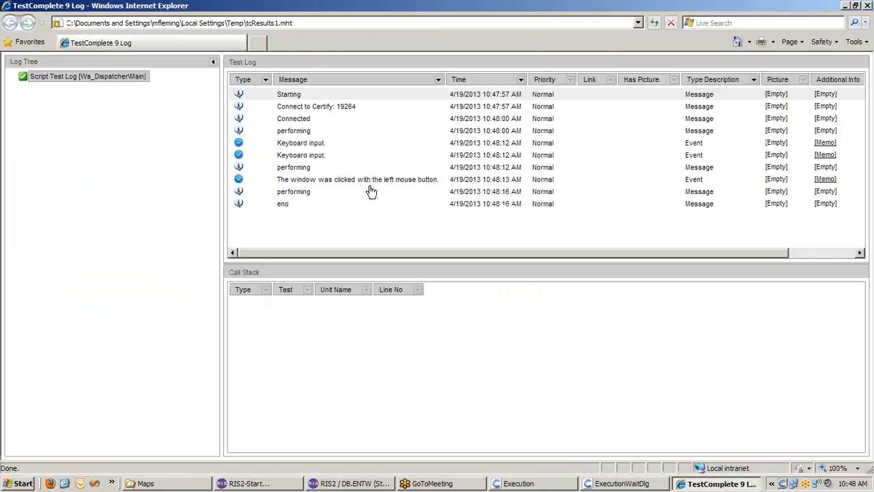
right_click(695, 485)
click(700, 474)
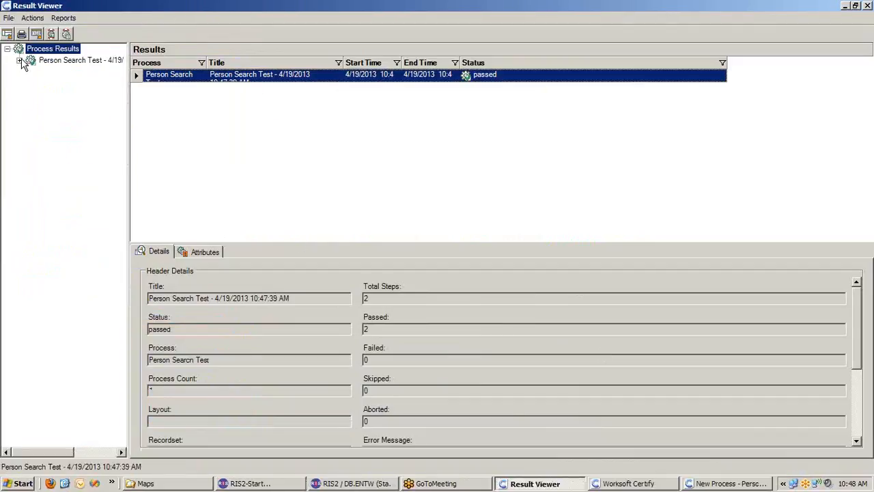
- Examine the logged status of both Person Search Test steps in the Result Viewer and close it
click(20, 60)
click(100, 75)
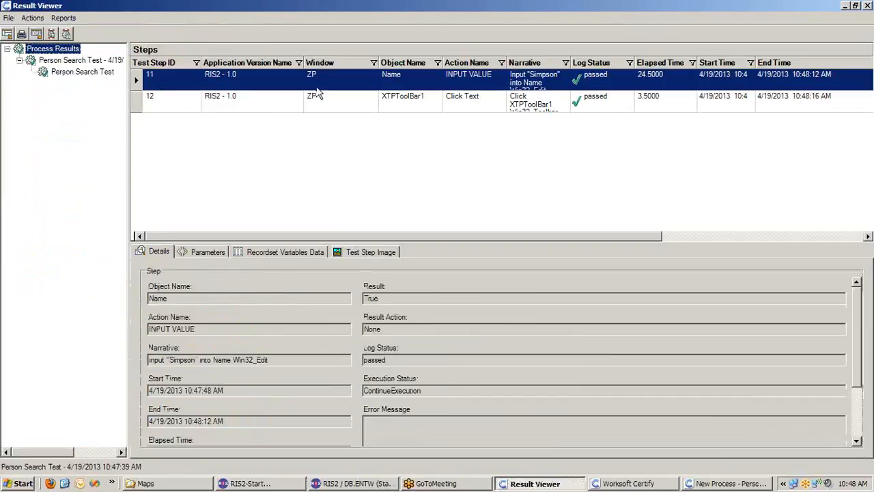
click(607, 102)
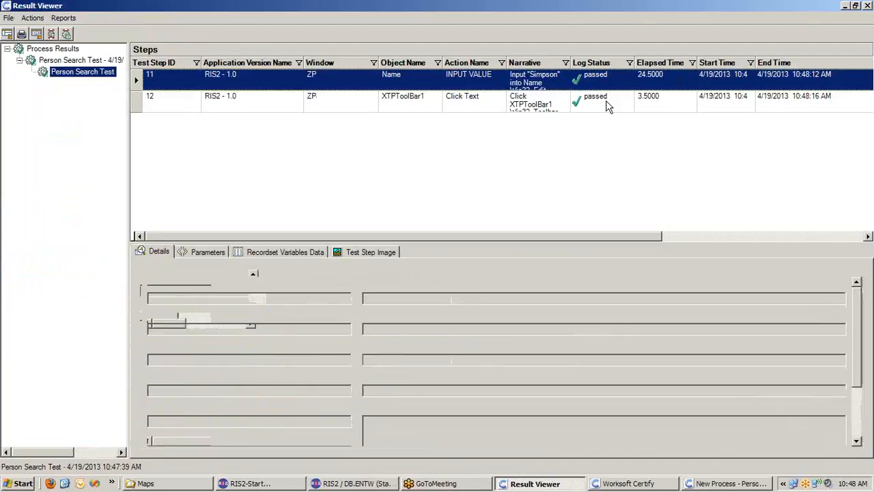
click(868, 5)
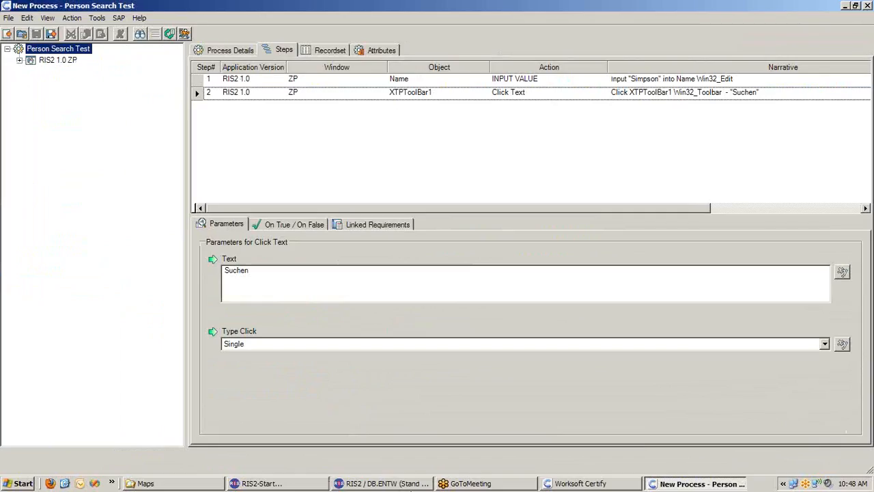
- Check the filled Name field and the found persons in RIS2's ZP window against the process steps in Worksoft Certify
click(410, 484)
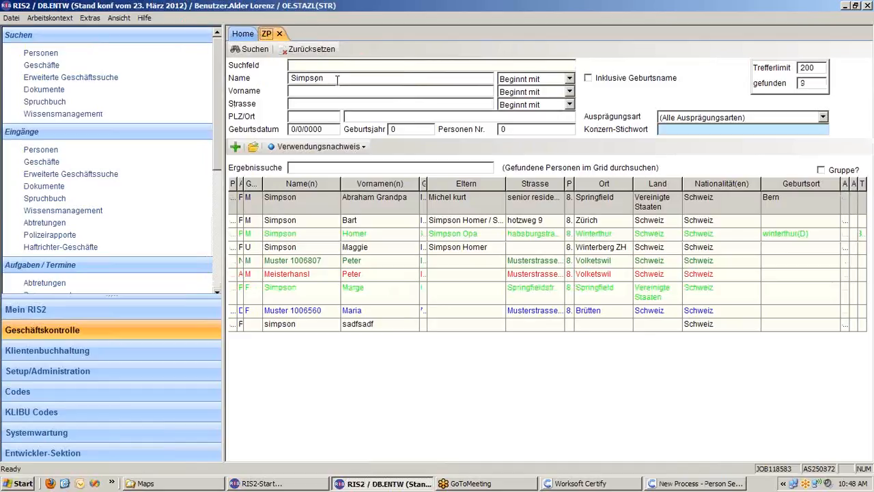
drag(337, 79, 281, 83)
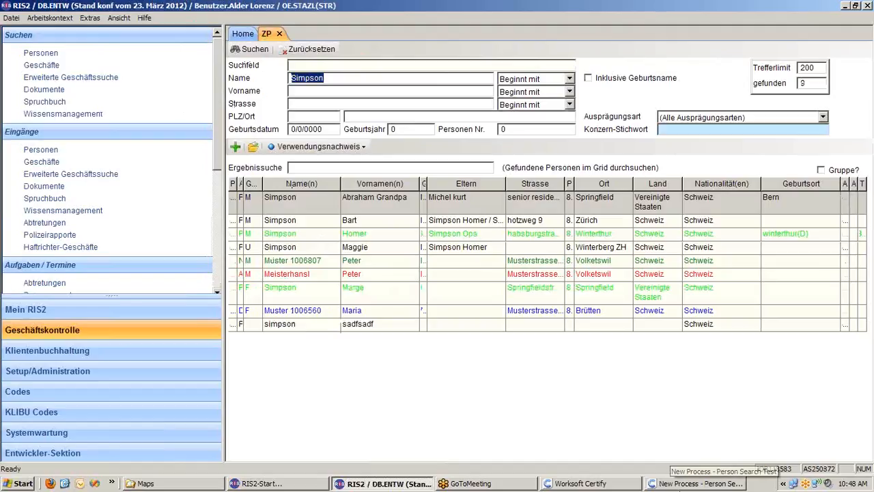
click(698, 483)
right_click(269, 131)
click(225, 132)
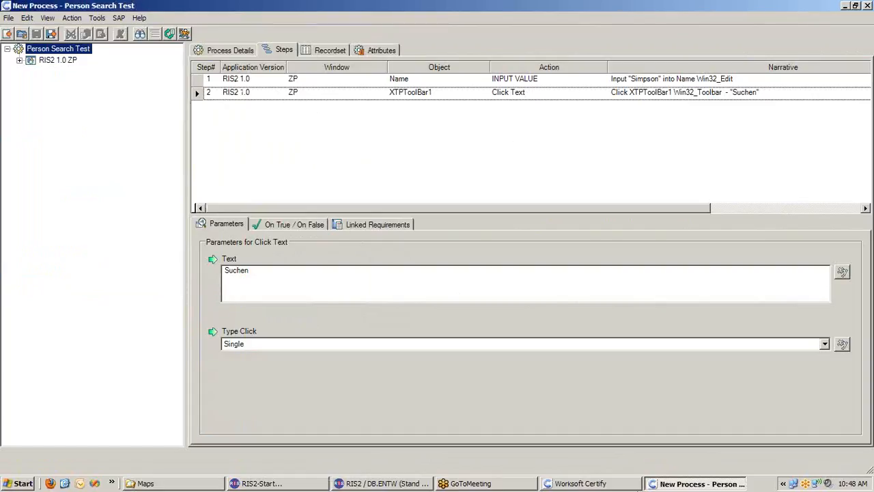
click(374, 483)
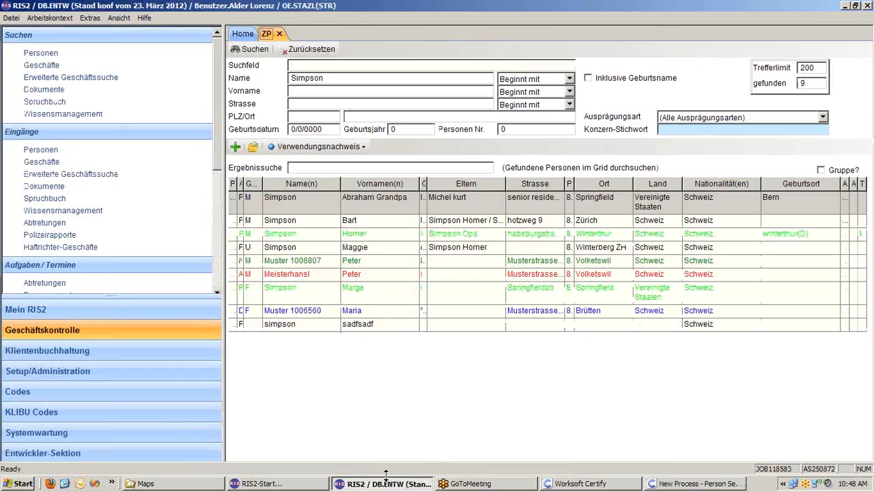
click(687, 484)
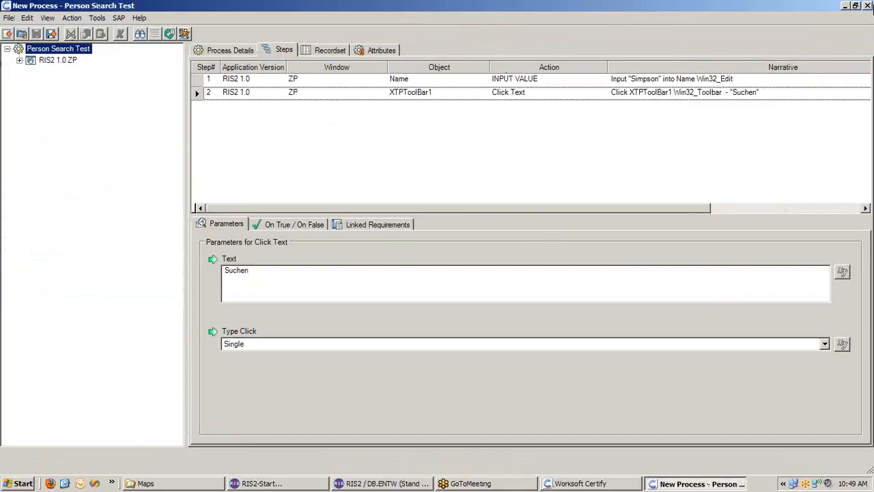
- Close the process editor and return to the process list in Worksoft Certify's main window
click(868, 5)
click(585, 483)
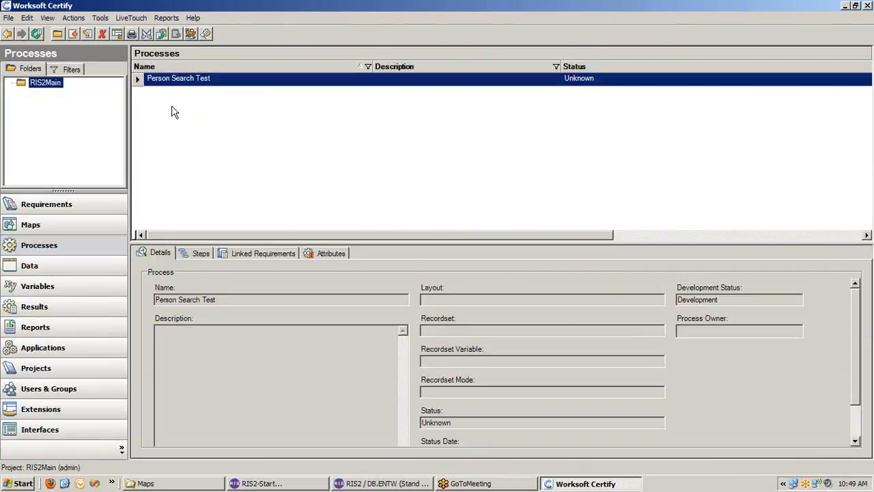
right_click(209, 80)
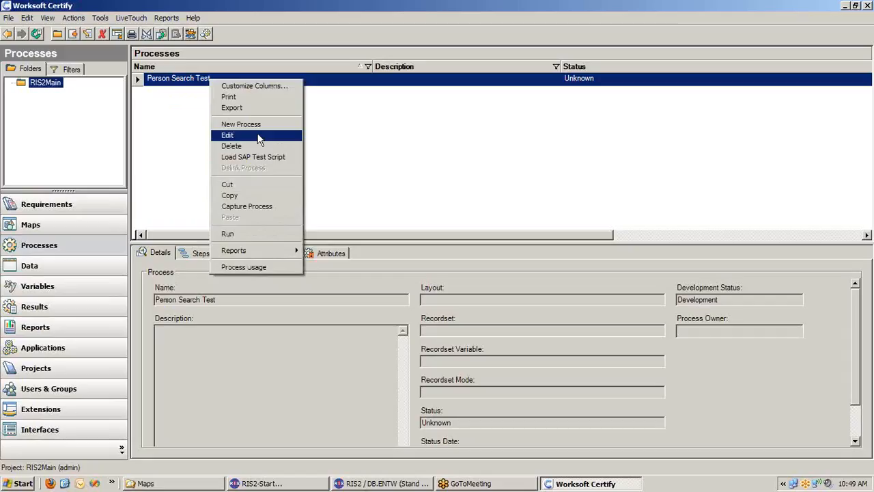
click(404, 145)
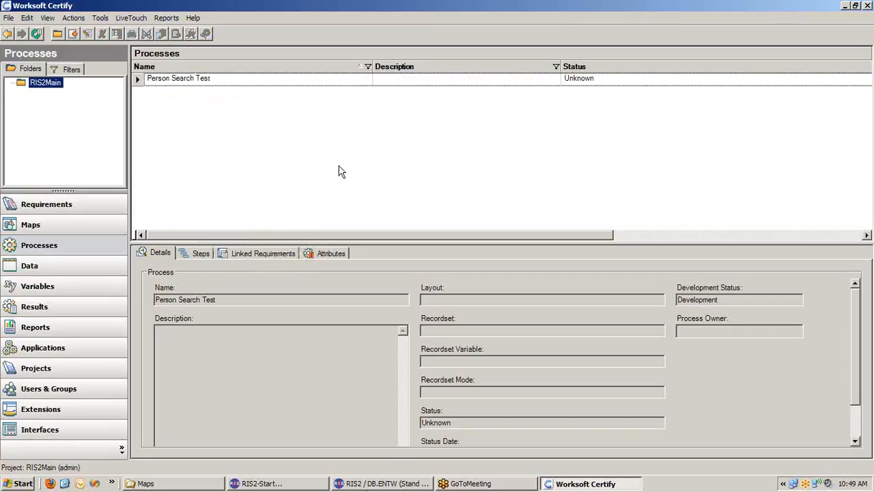
right_click(186, 82)
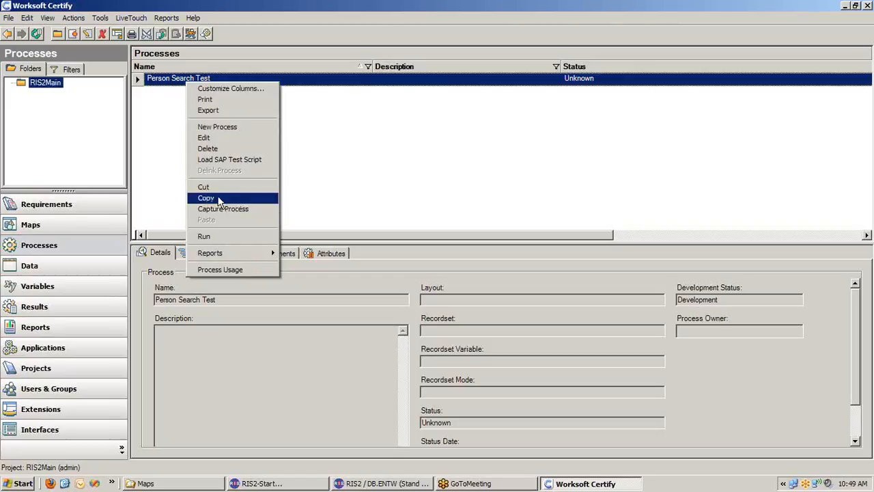
click(341, 200)
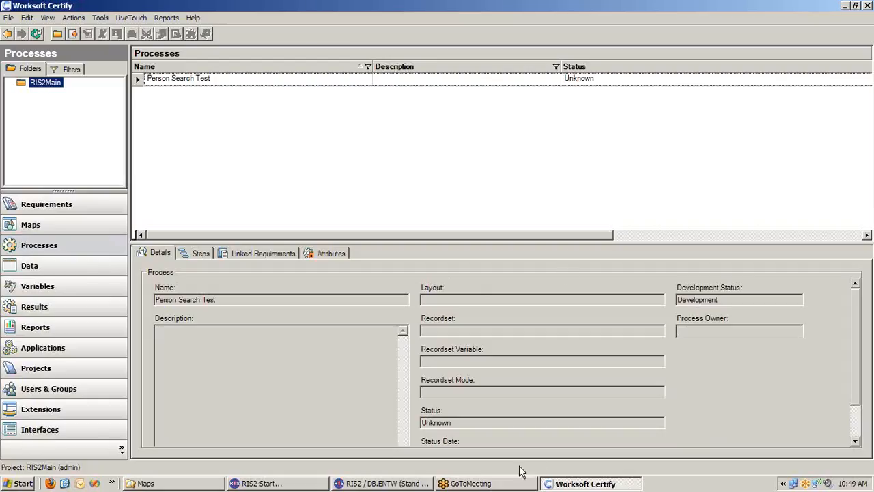
- Switch to RIS2, open a second Personen search to view its empty ZP form, and close it
click(382, 483)
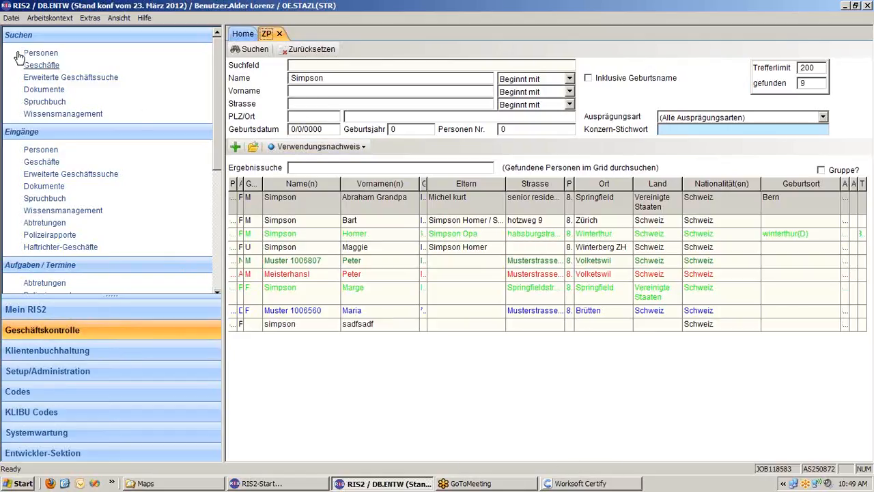
click(52, 52)
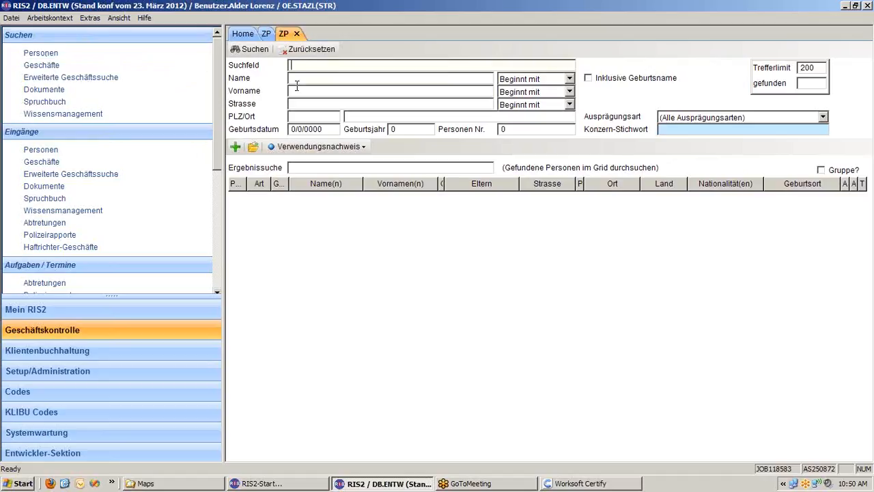
click(298, 35)
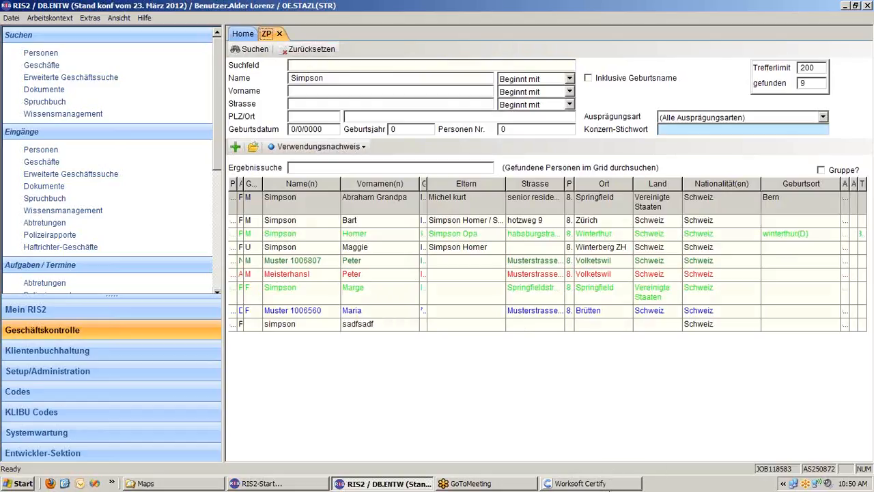
- Switch to Worksoft Certify and select the Person Search Test process in the RIS2Main folder
click(604, 483)
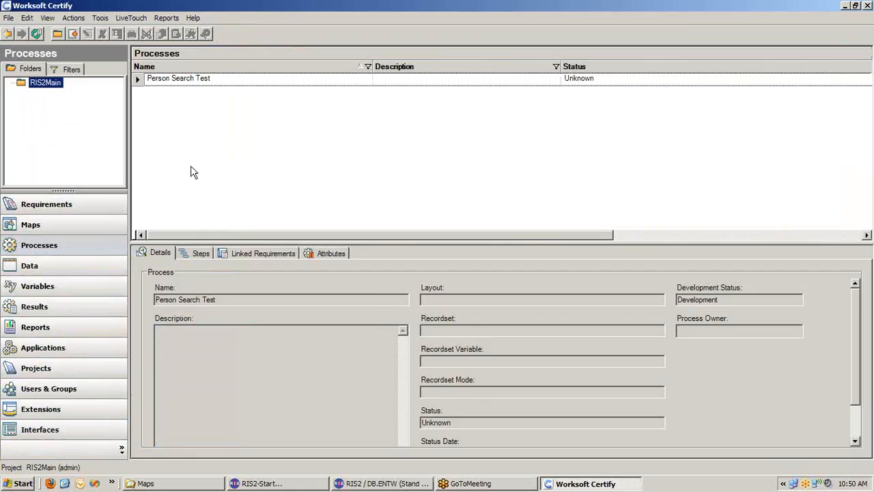
click(179, 79)
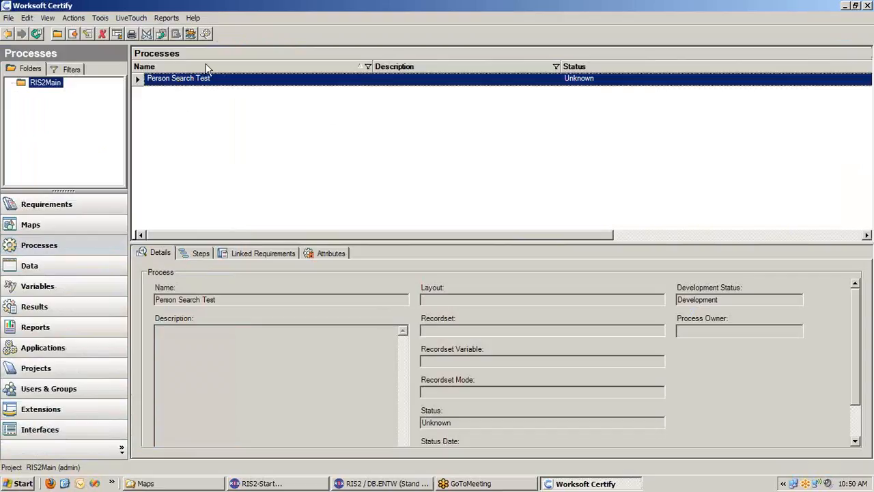